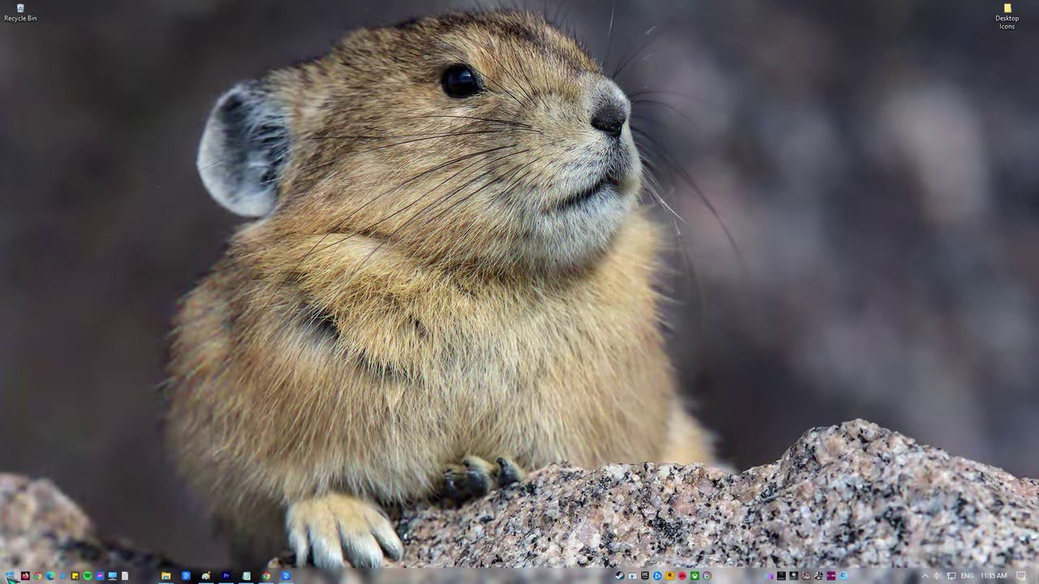
# - Go from Settings' System > Power & sleep page to the Control Panel Power Options
pyautogui.press('super')
pyautogui.moveTo(29, 533)
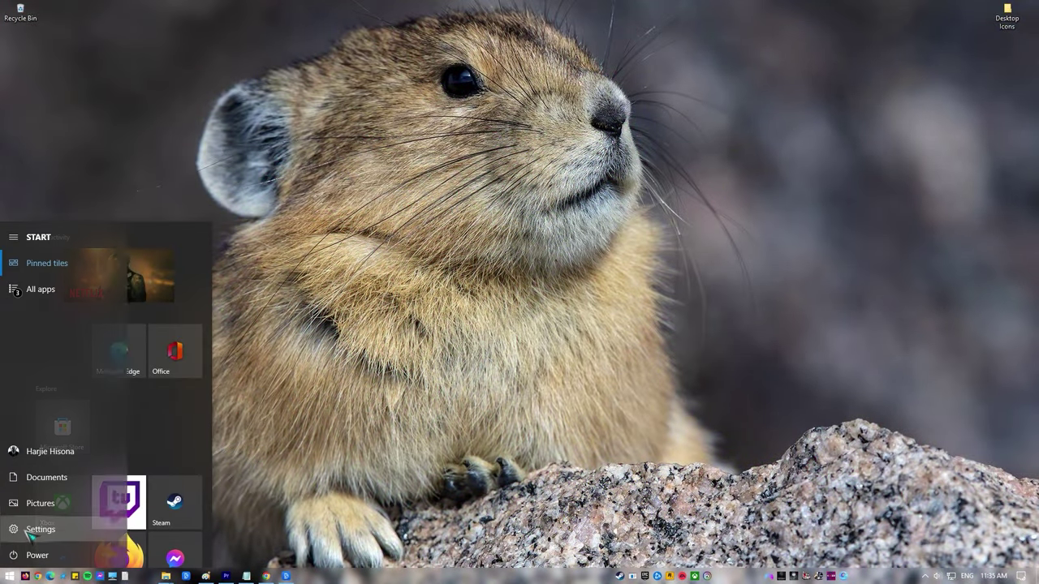
pyautogui.click(73, 535)
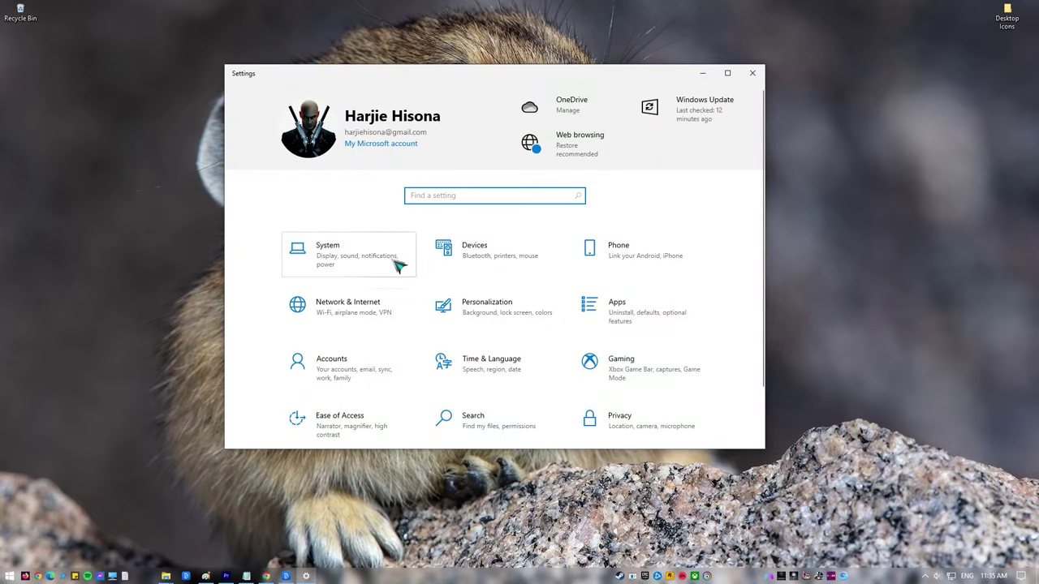
pyautogui.click(398, 264)
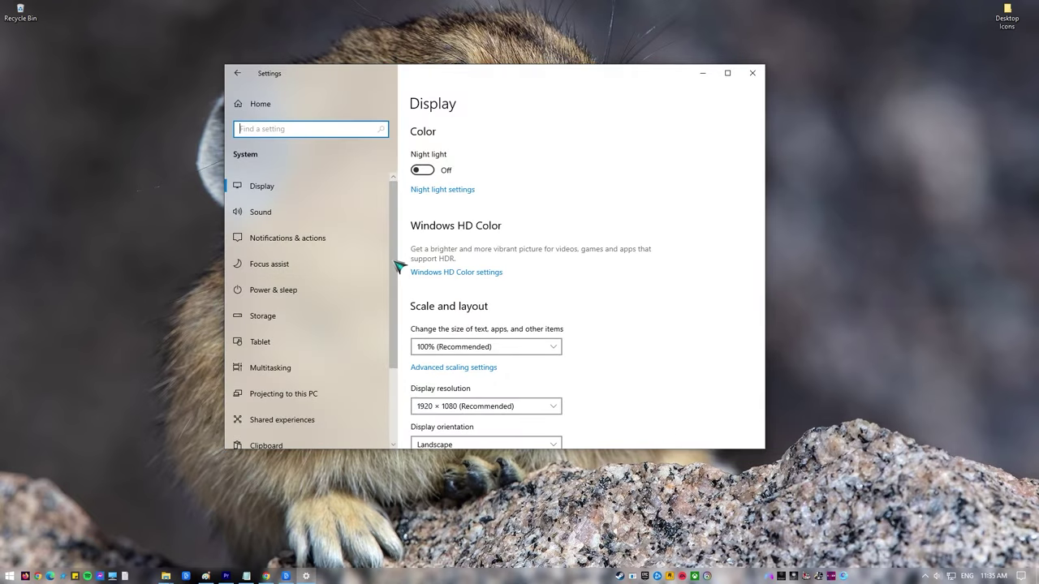
pyautogui.click(271, 296)
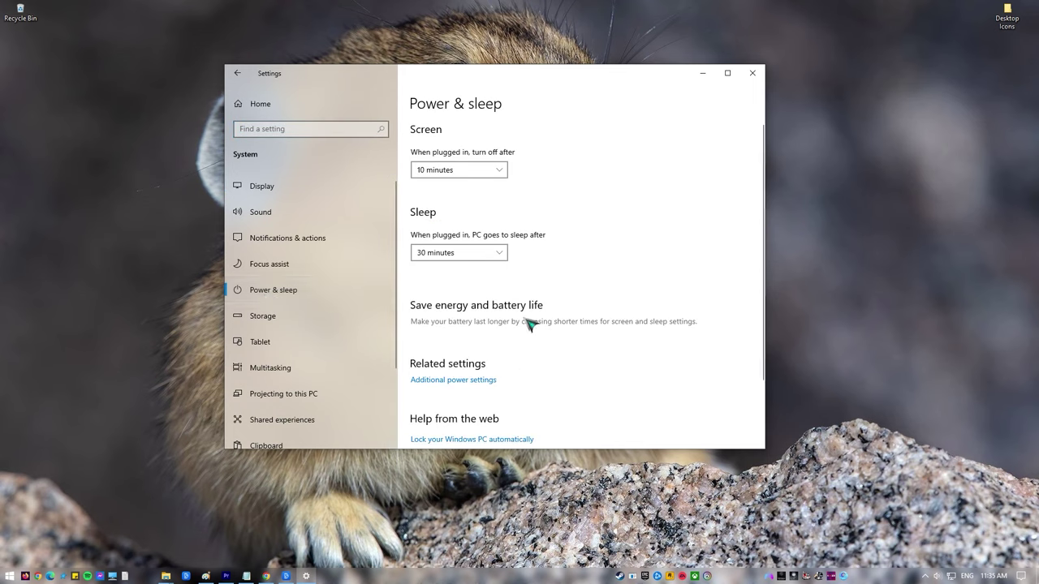
pyautogui.click(479, 380)
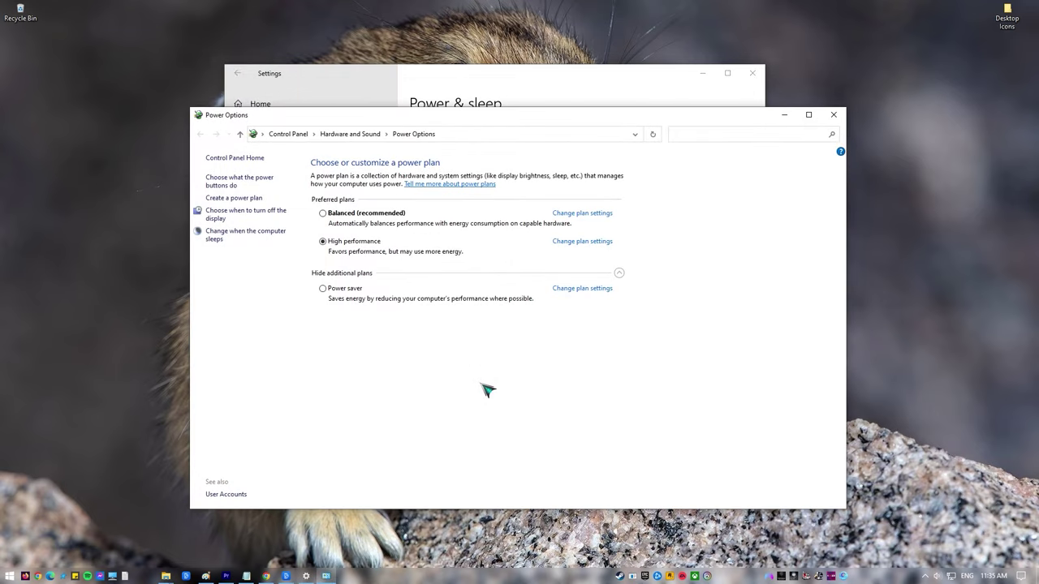
# - Set High performance to sleep Never and turn off the hard disk after 0 minutes, then save
pyautogui.click(595, 243)
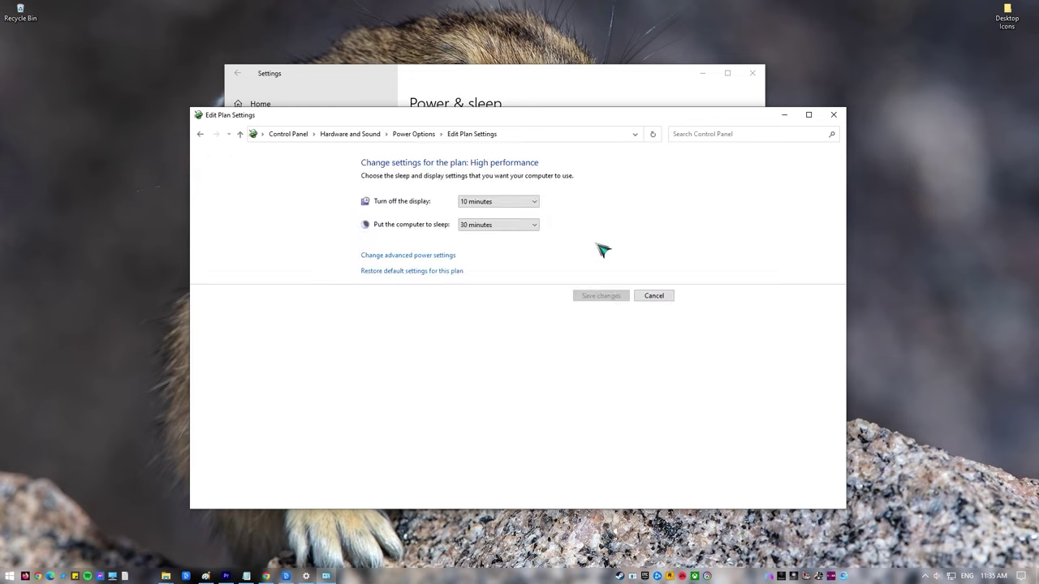
pyautogui.click(534, 226)
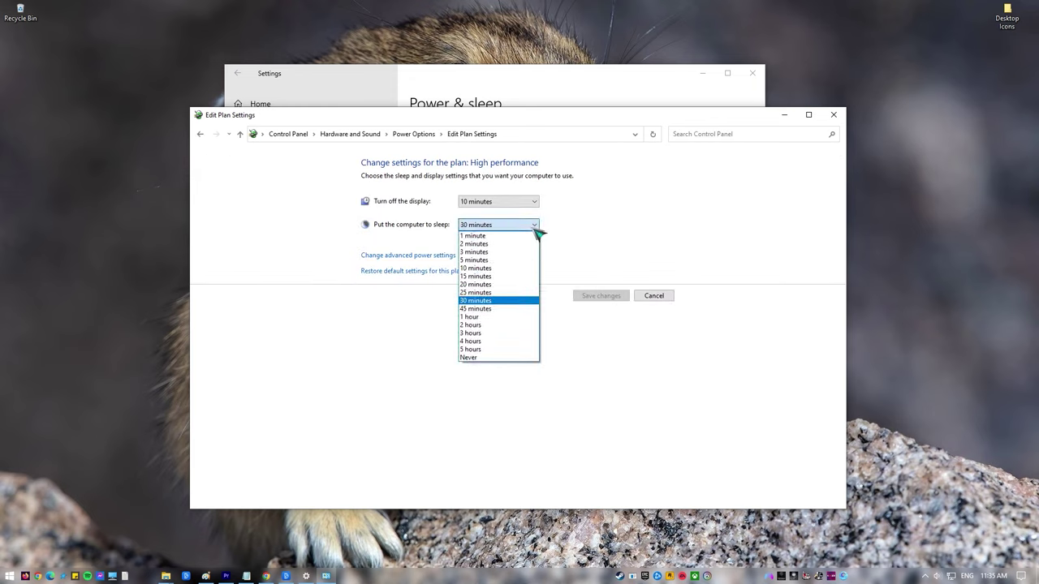
pyautogui.click(513, 357)
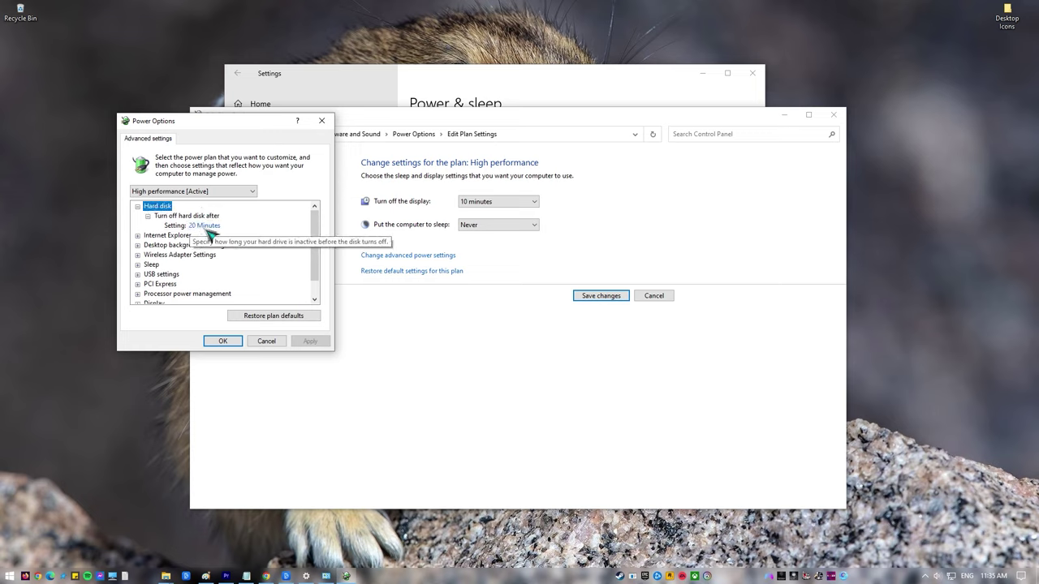
pyautogui.click(208, 226)
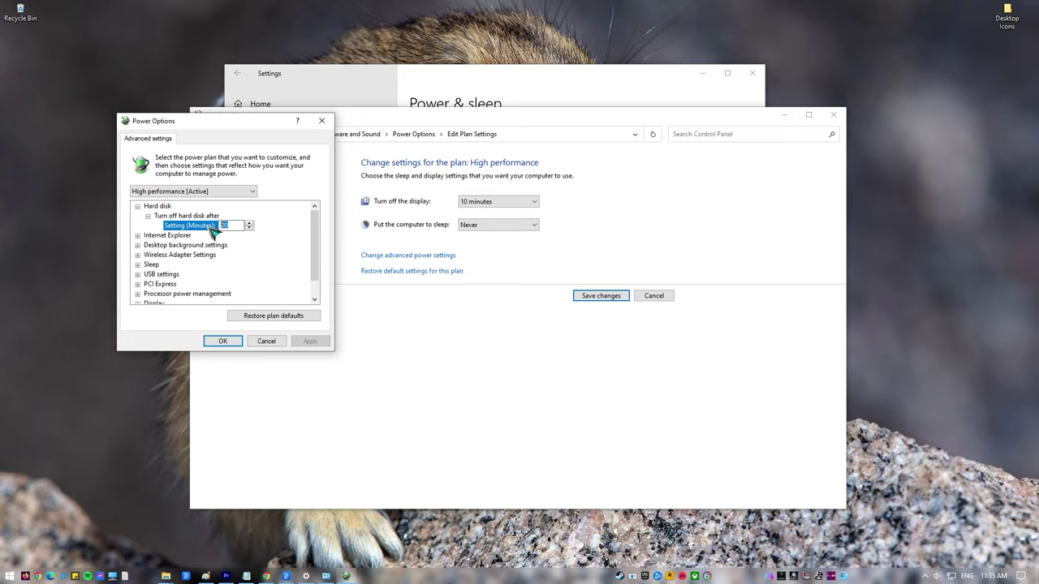
pyautogui.write('0')
pyautogui.click(233, 343)
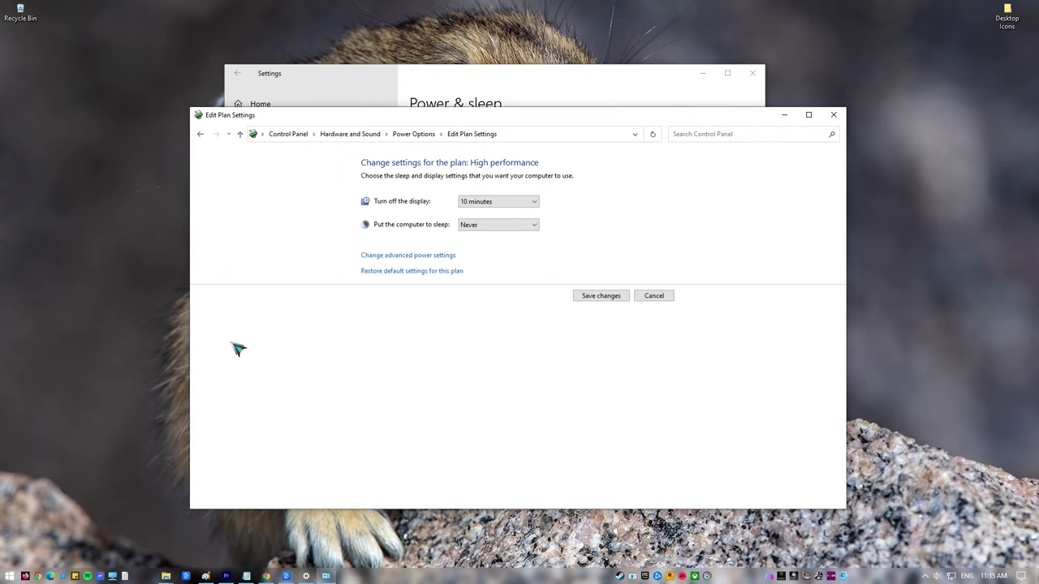
pyautogui.click(599, 297)
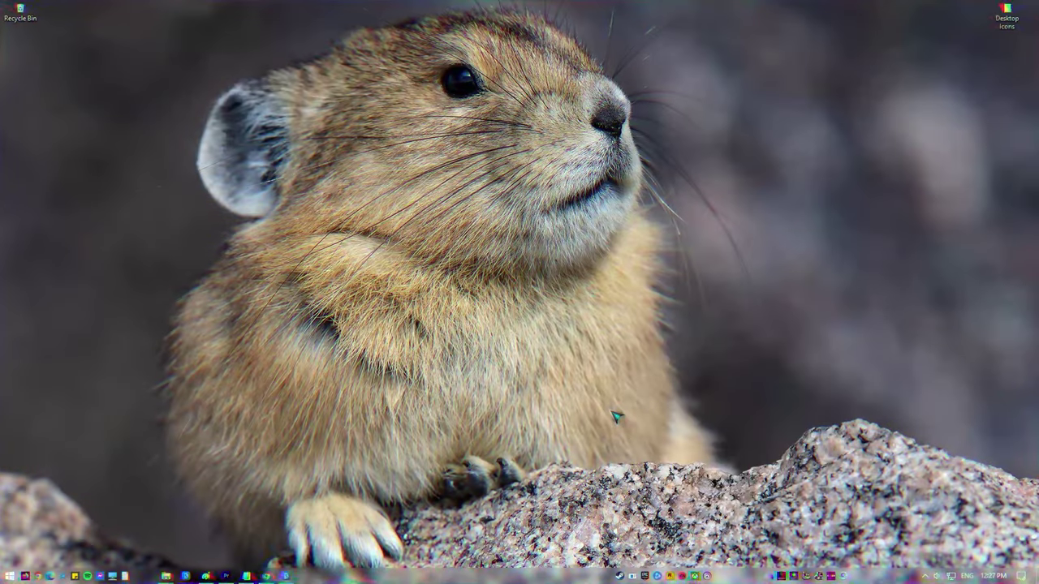
# - Return to Power Options via Settings > System > Power & sleep > Additional power settings
pyautogui.click(9, 576)
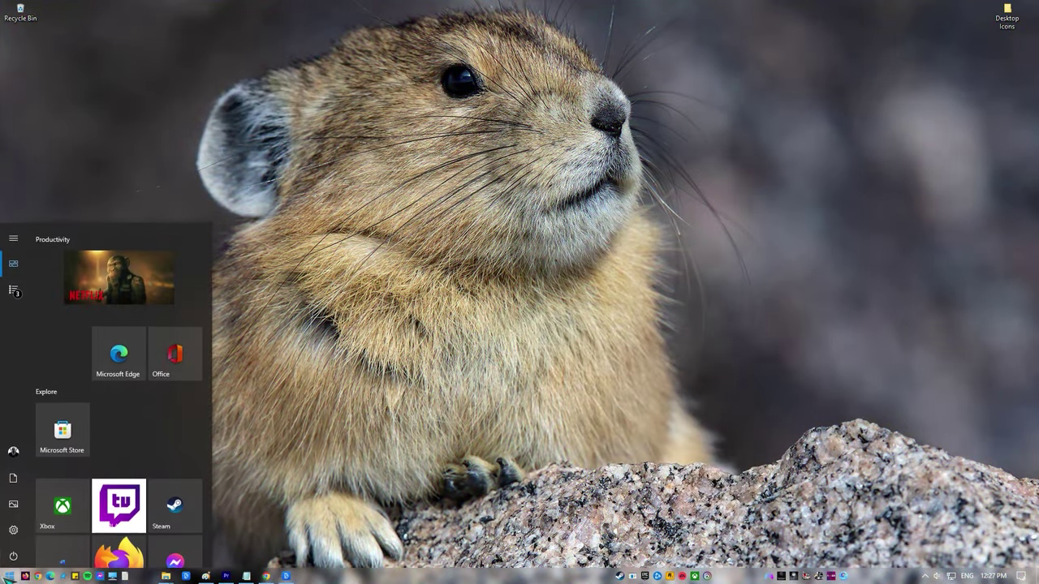
pyautogui.moveTo(13, 529)
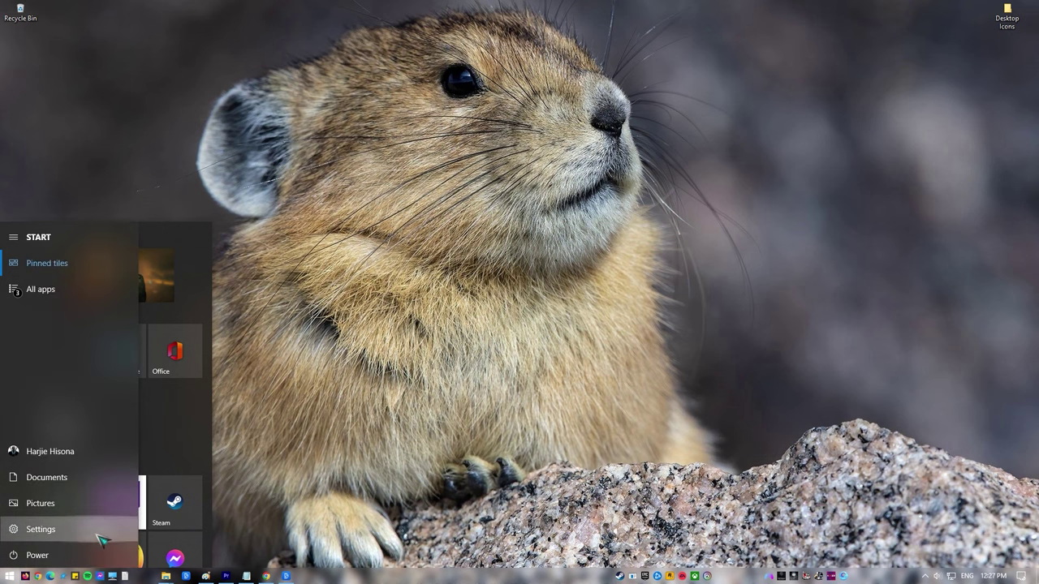
pyautogui.click(98, 535)
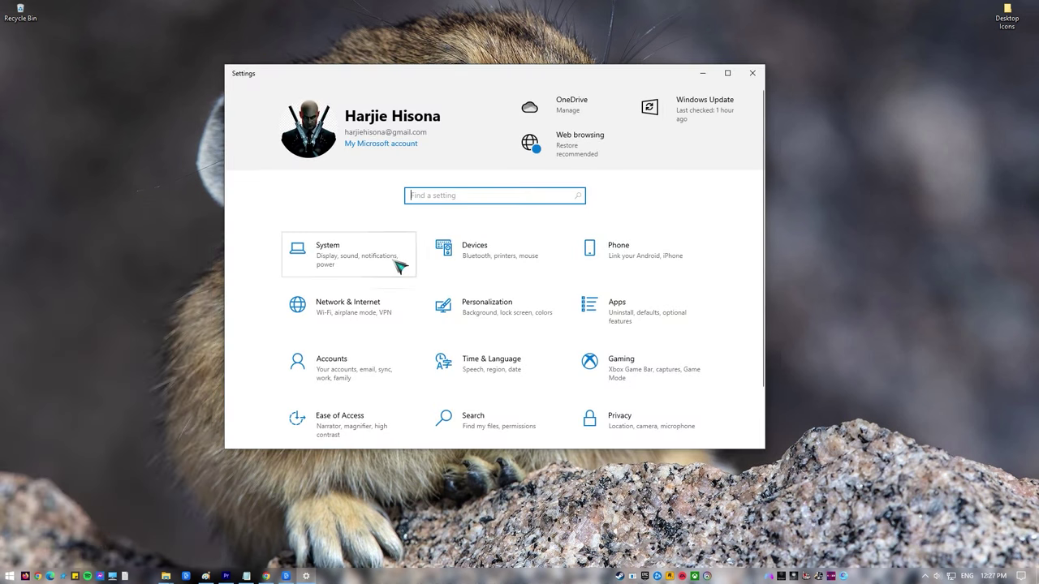
pyautogui.click(399, 266)
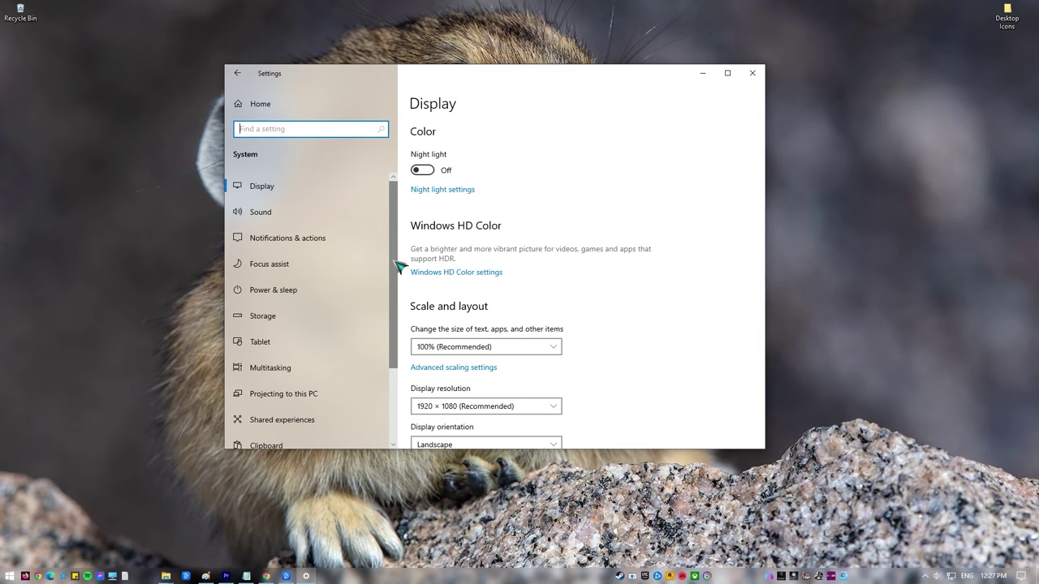
pyautogui.click(339, 302)
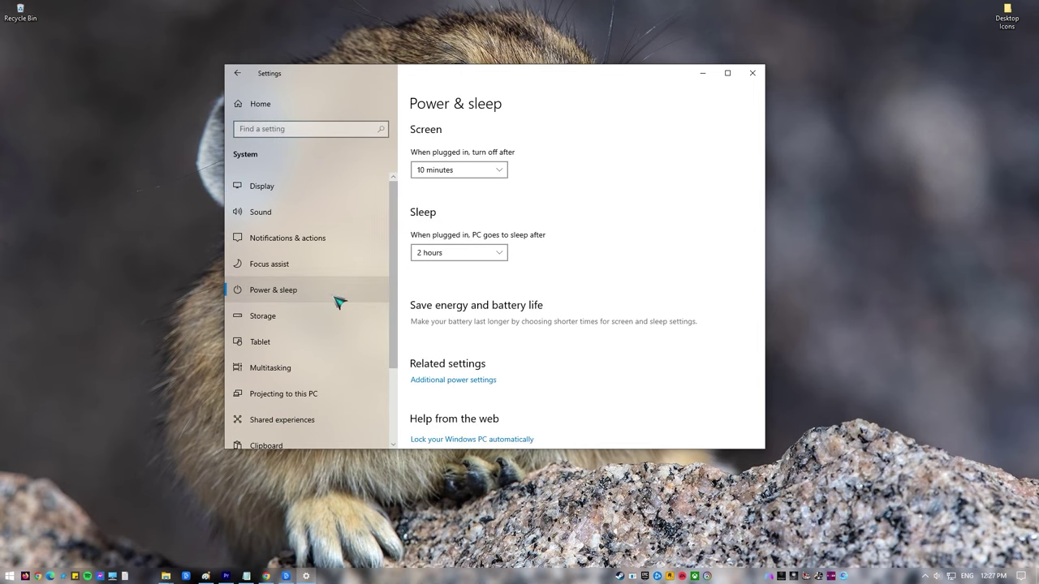
pyautogui.click(457, 381)
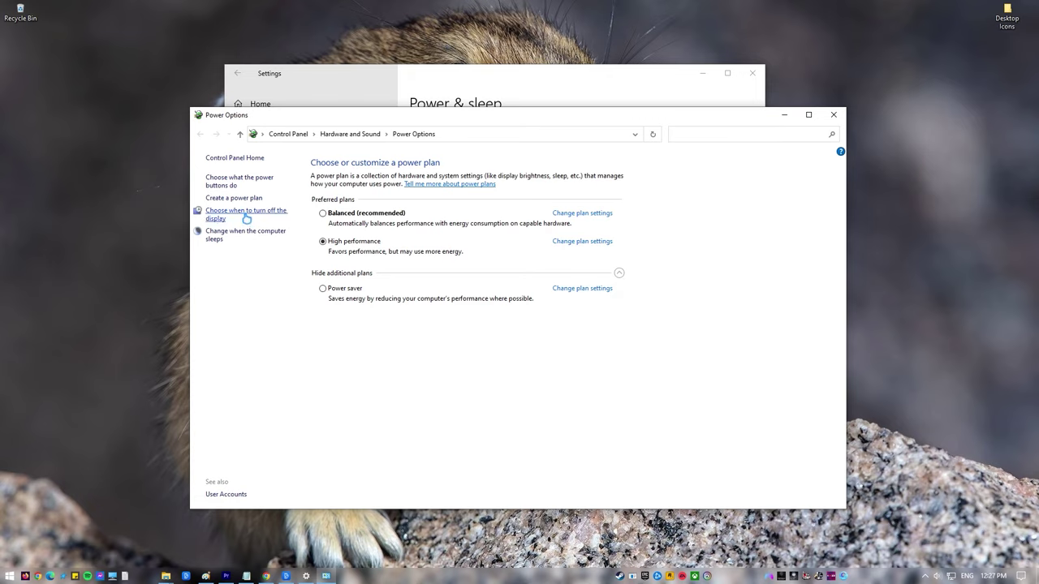
# - Open the power button settings and unlock the currently unavailable shutdown options
pyautogui.click(244, 186)
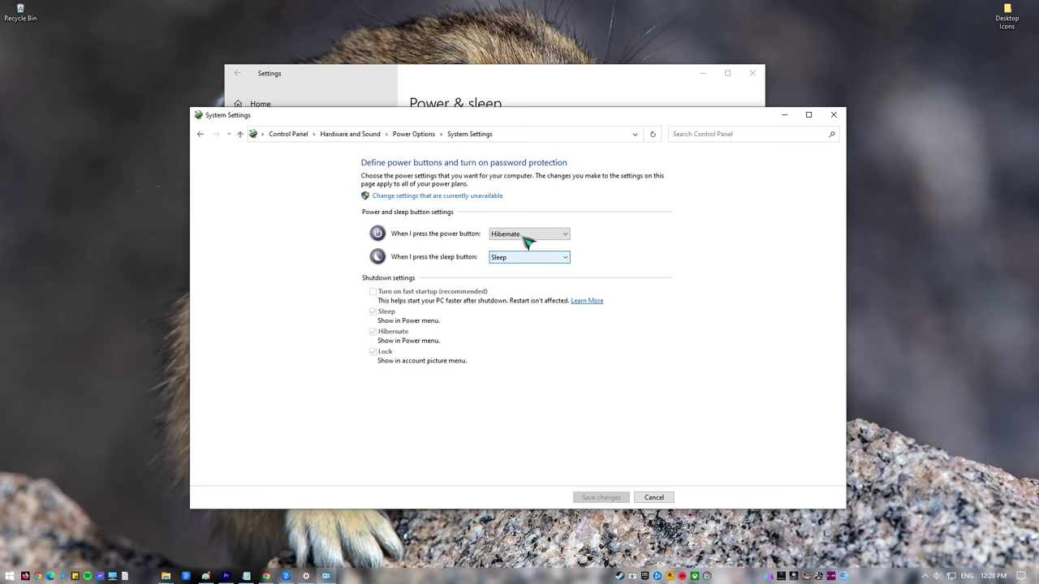
pyautogui.click(477, 197)
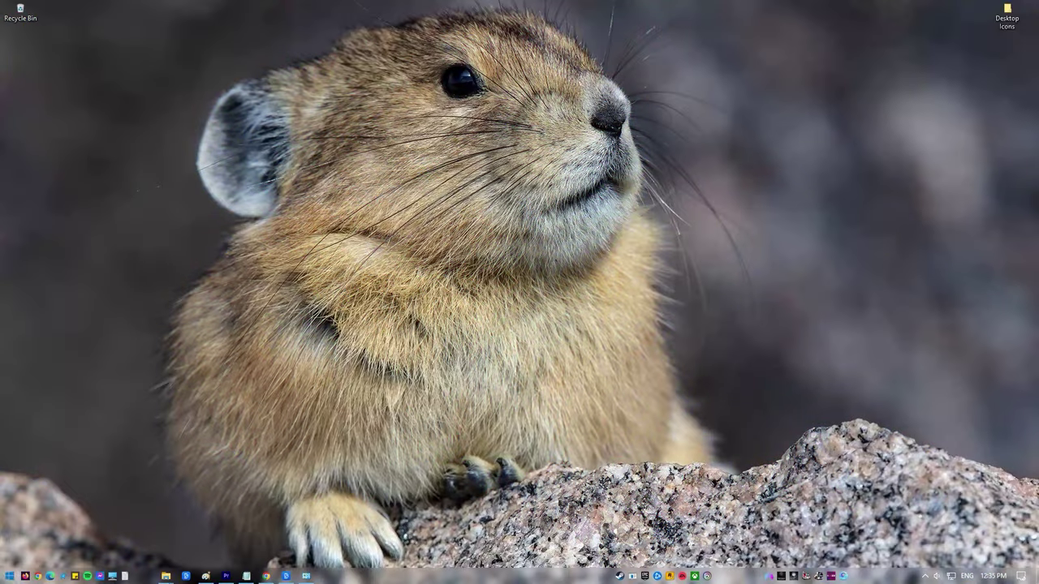
# - Check for updates on the Update & Security > Windows Update page
pyautogui.press('super')
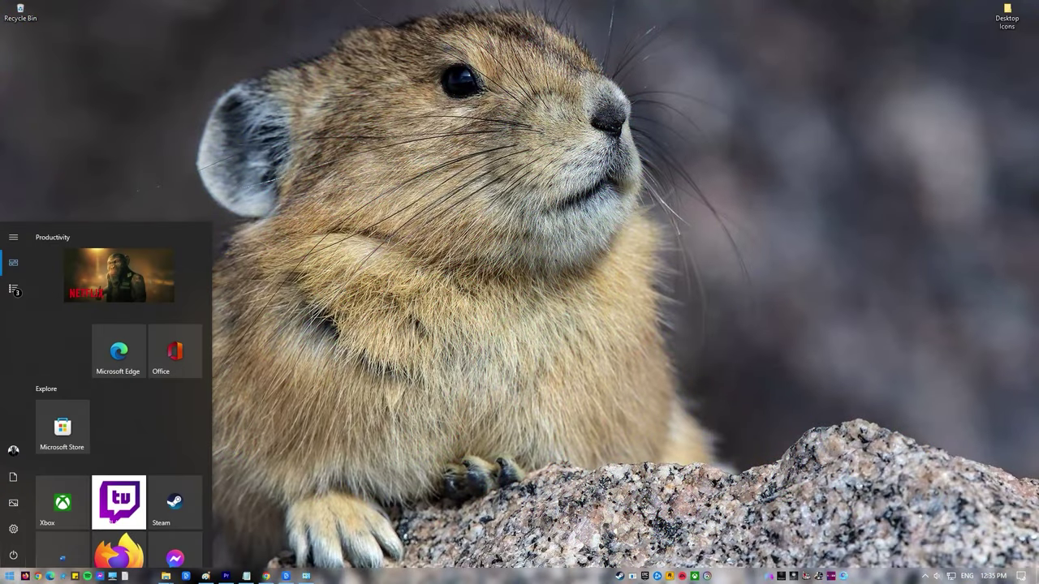
pyautogui.click(65, 532)
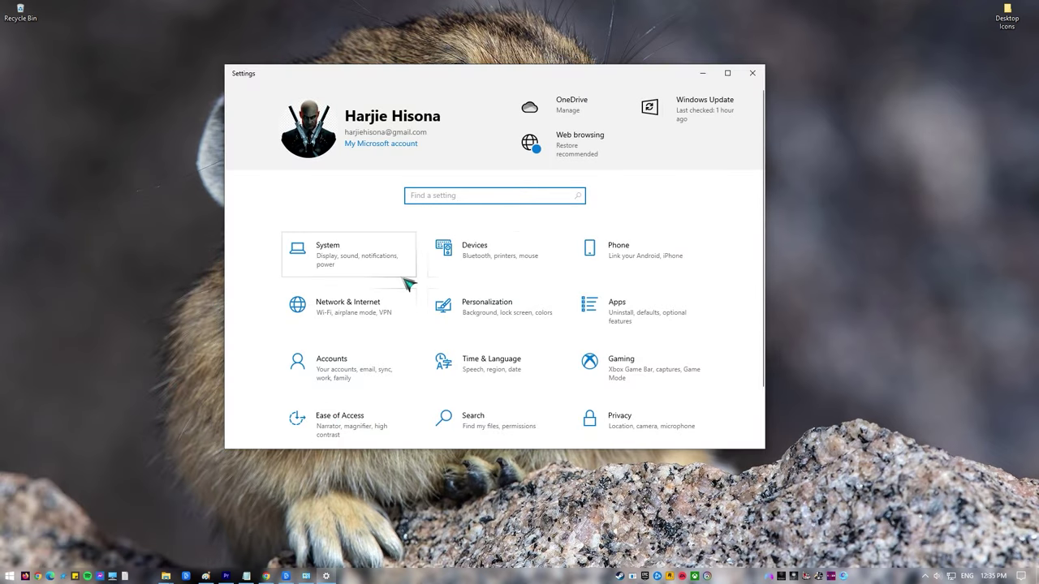
pyautogui.scroll(-1, 430, 357)
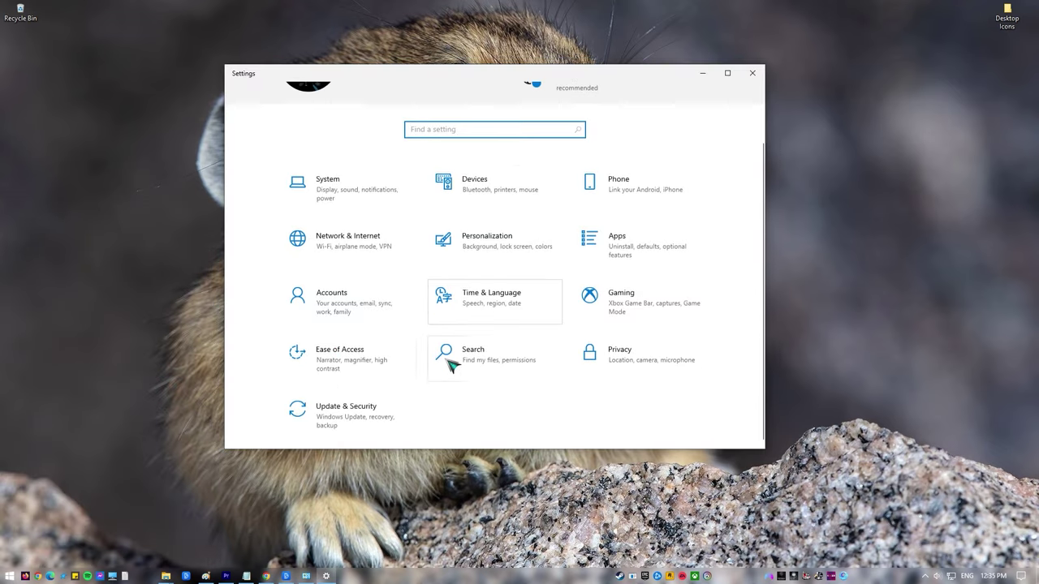
pyautogui.click(388, 418)
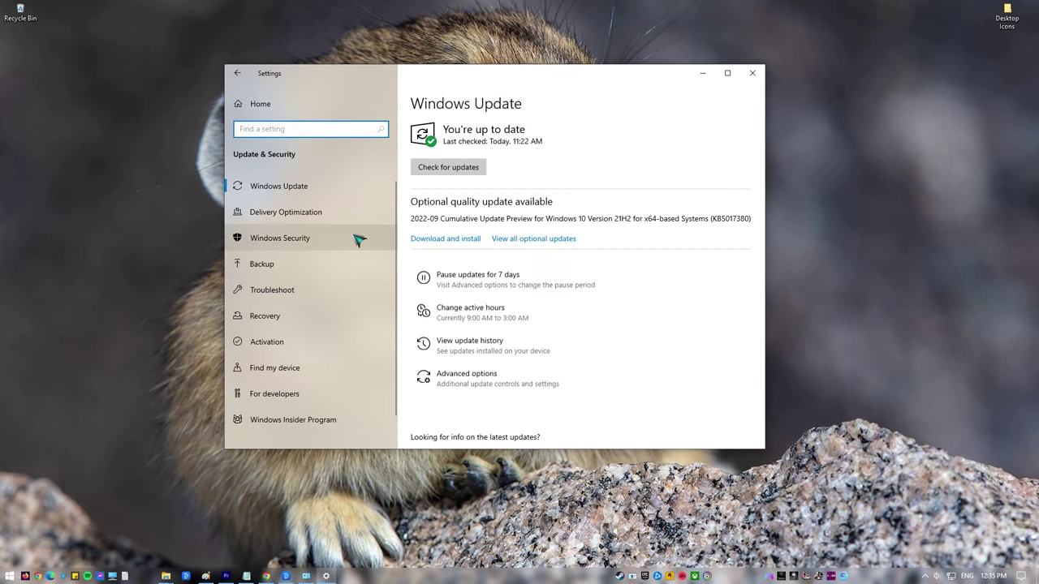
pyautogui.click(476, 168)
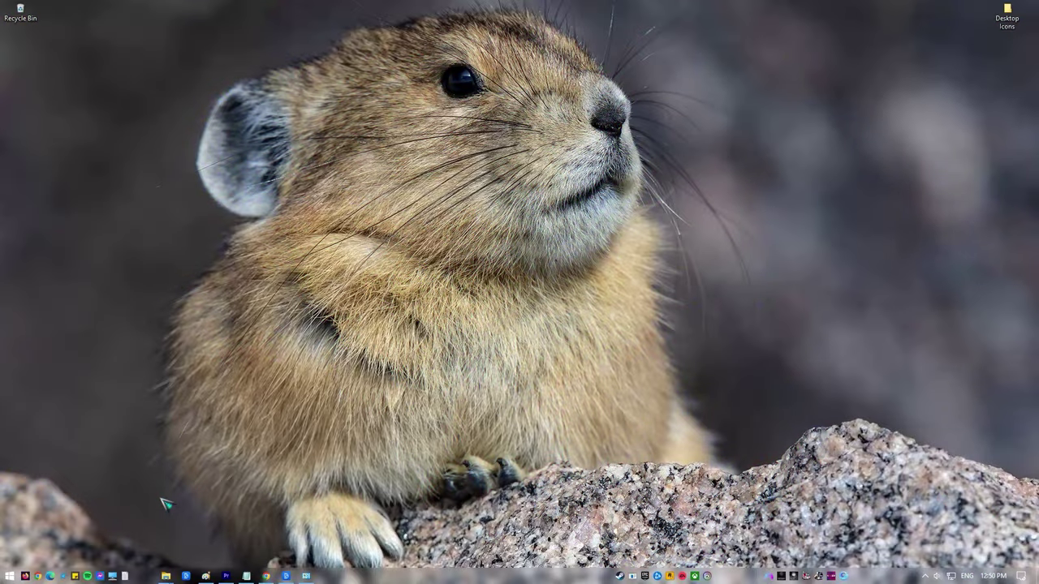
# - Run the Power troubleshooter from Update & Security > Troubleshoot > Additional troubleshooters
pyautogui.click(10, 575)
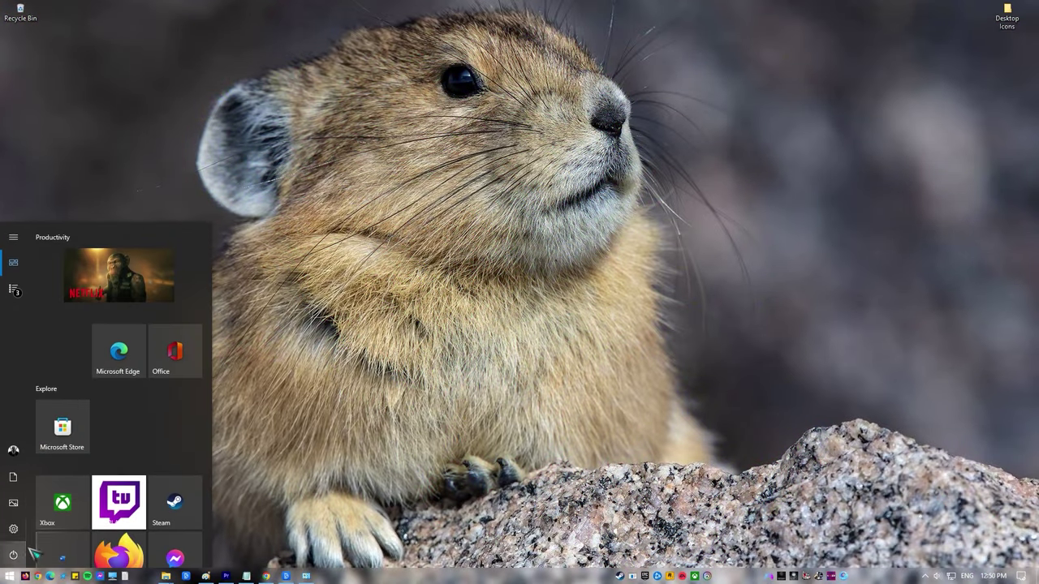
pyautogui.click(71, 531)
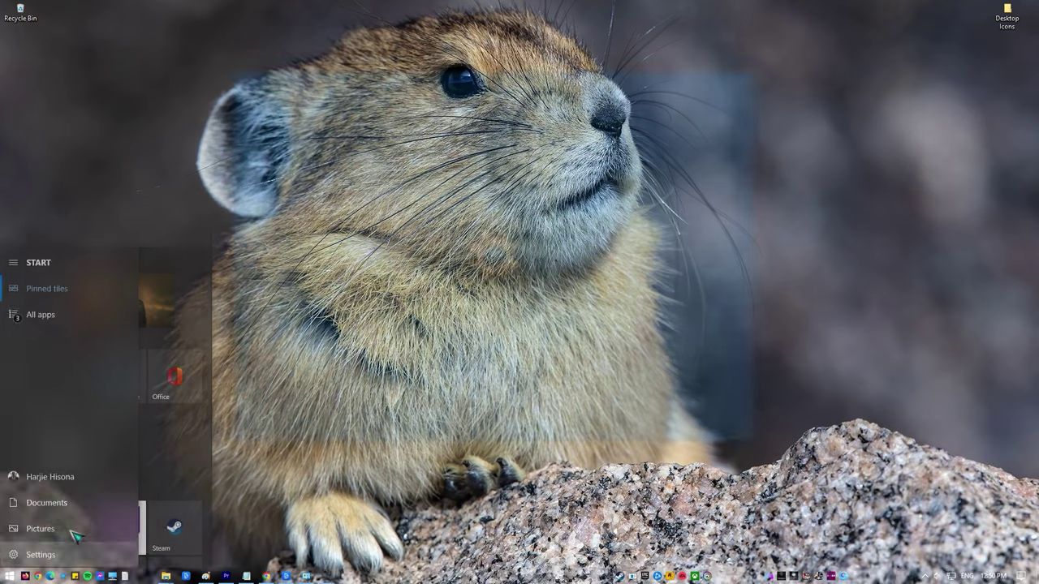
pyautogui.scroll(-2, 333, 377)
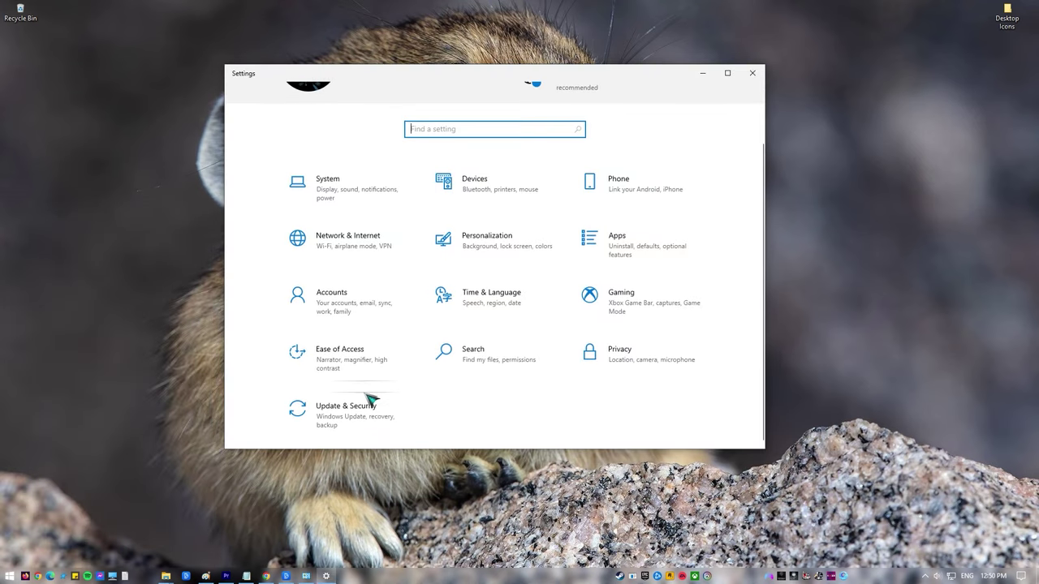
pyautogui.click(395, 423)
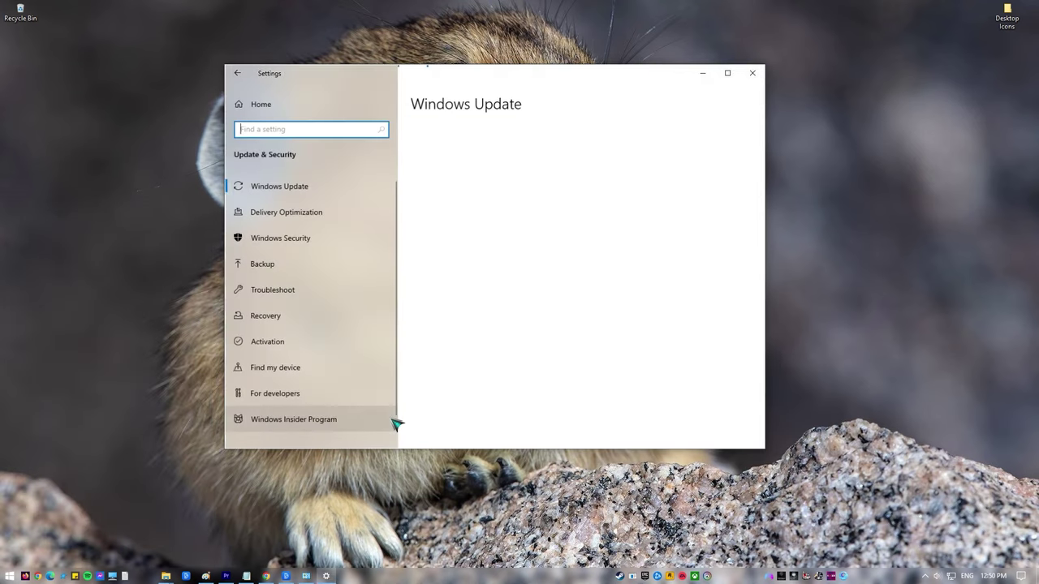
pyautogui.click(317, 298)
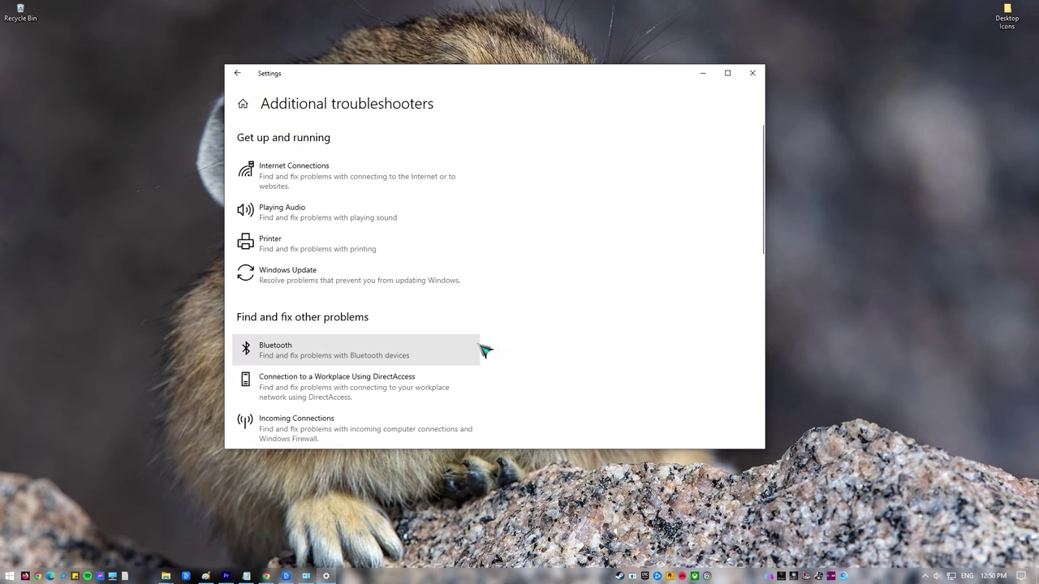
pyautogui.scroll(-3, 573, 322)
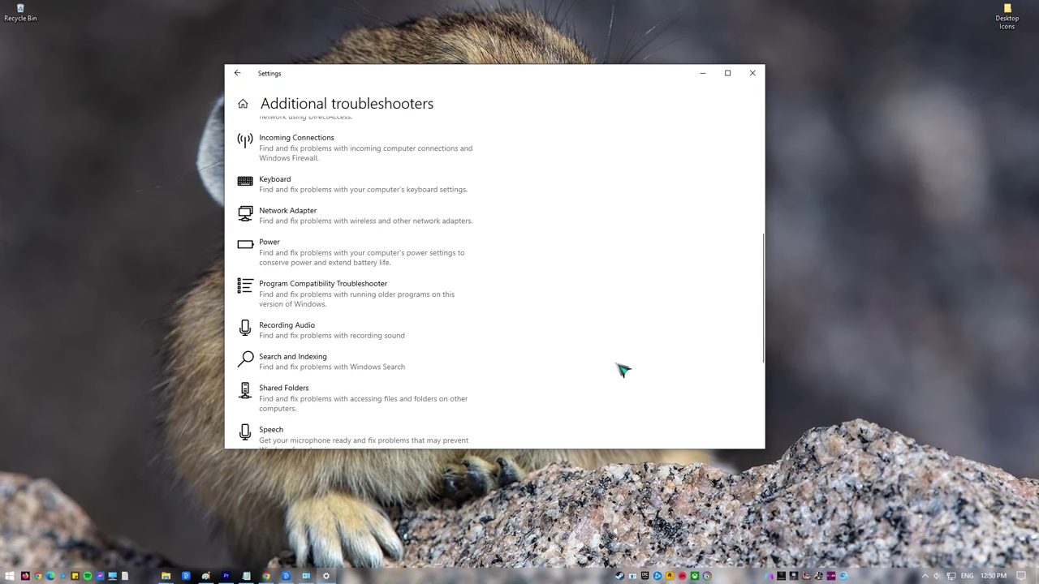
pyautogui.click(430, 264)
pyautogui.click(418, 292)
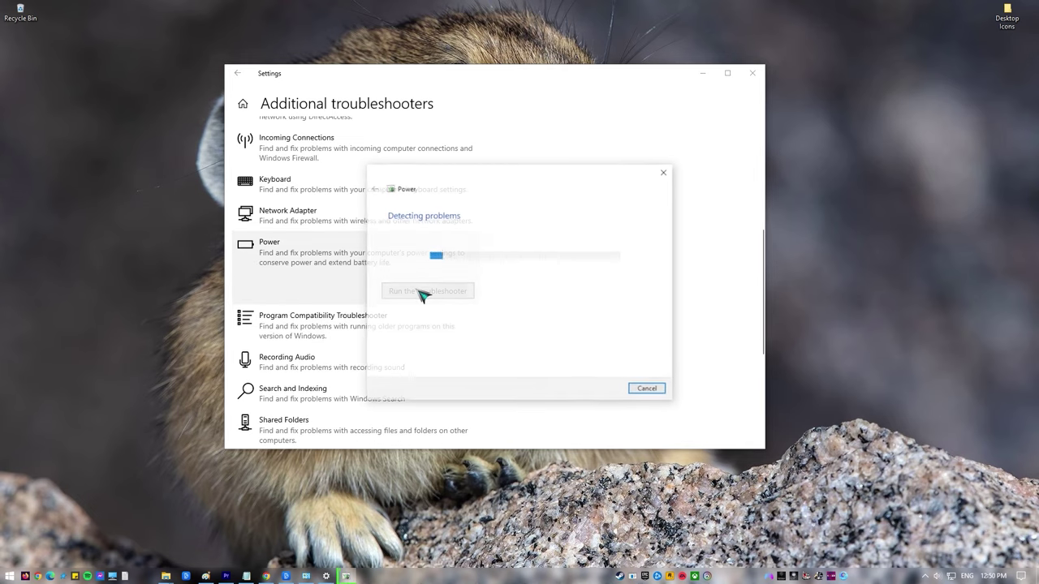